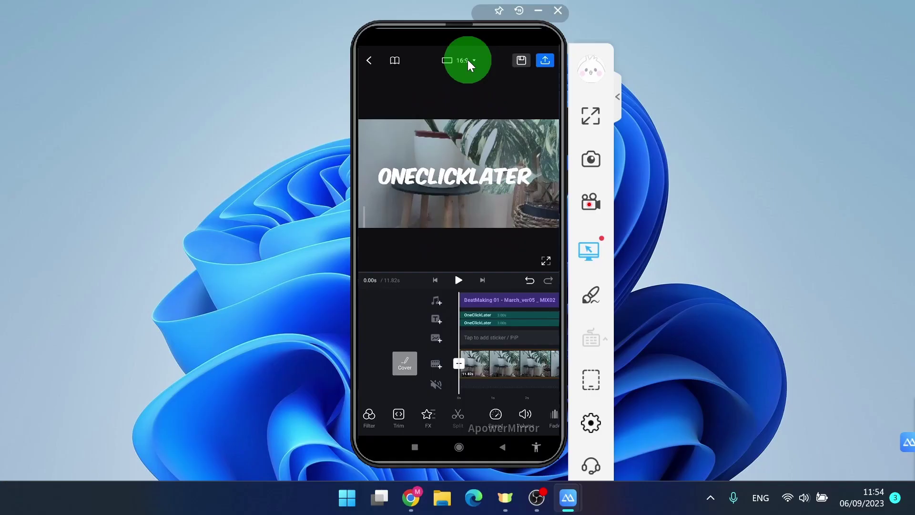
Open the Frame Ratio panel and review the 9:16, 1:1 and 4:5 options
click(469, 65)
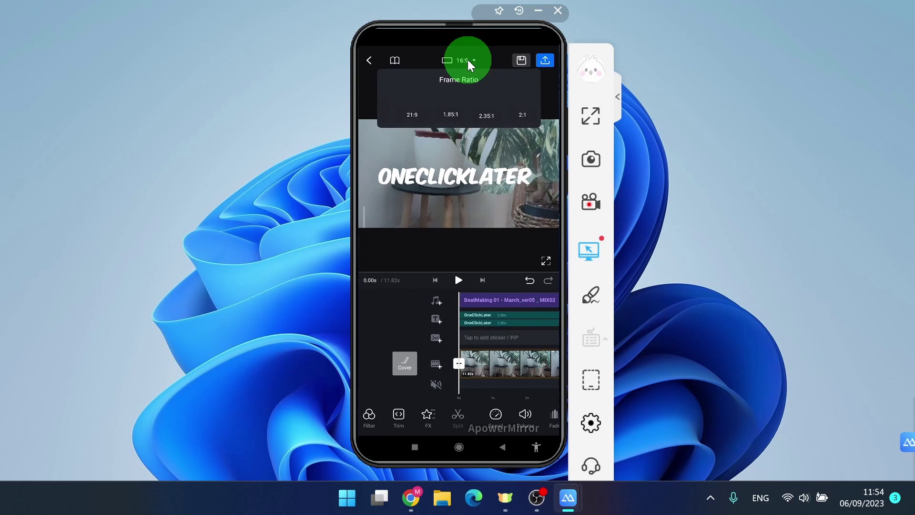
scroll(411, 115, down, 1)
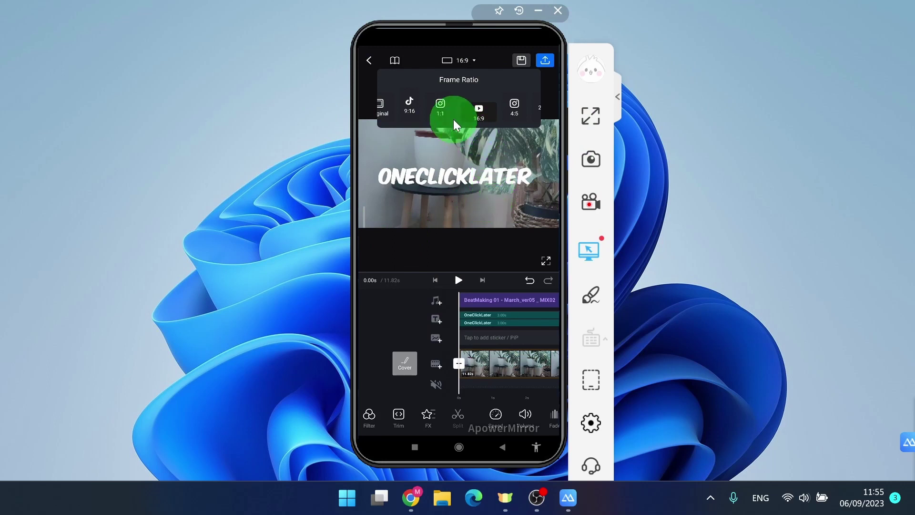
Try the 1:1 square ratio, then settle on 9:16 portrait for the OneClickLater clip
click(473, 116)
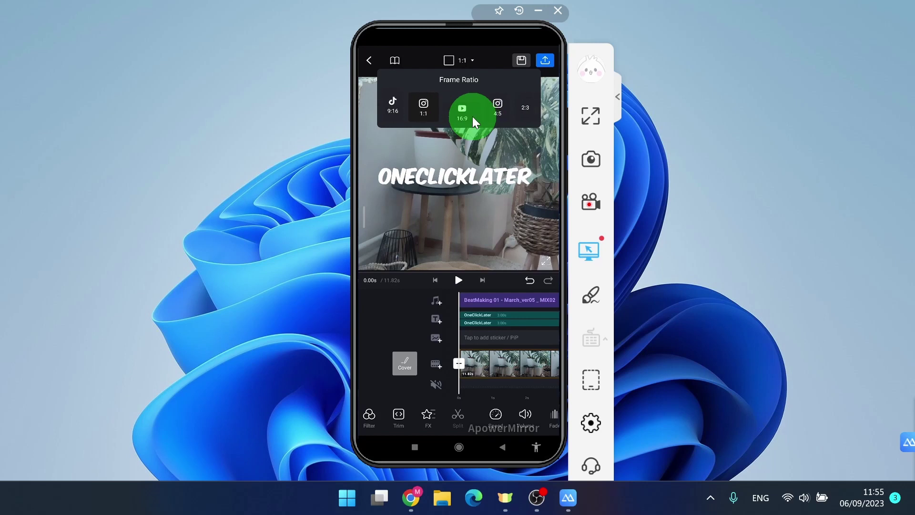
click(409, 108)
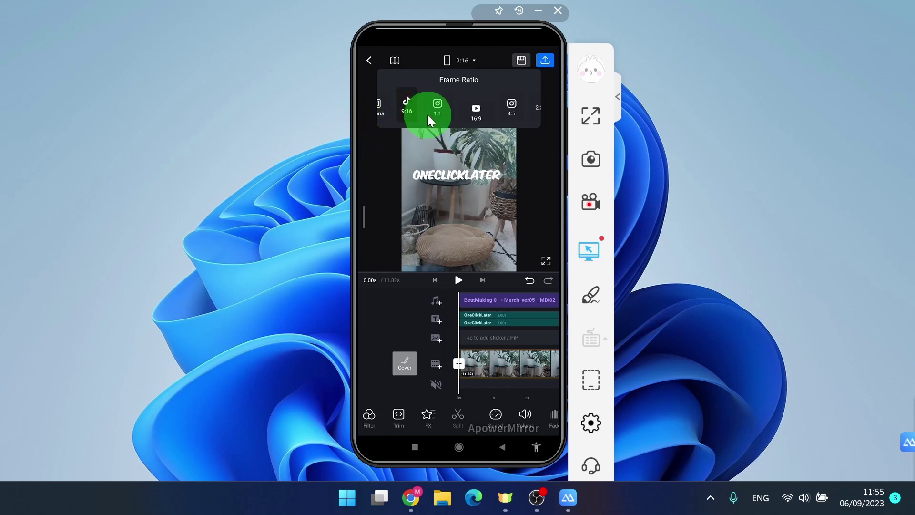
Export the portrait video with manual 1080p/60fps settings instead of Auto
click(546, 65)
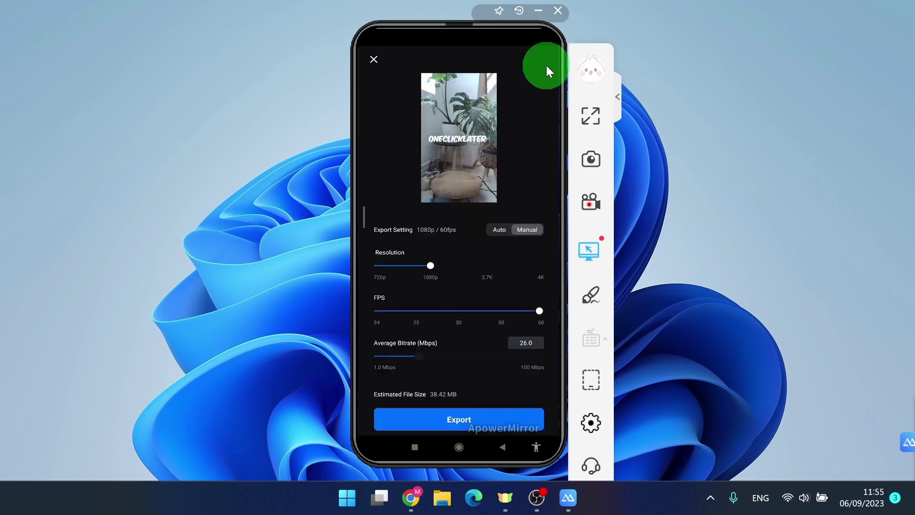
click(494, 230)
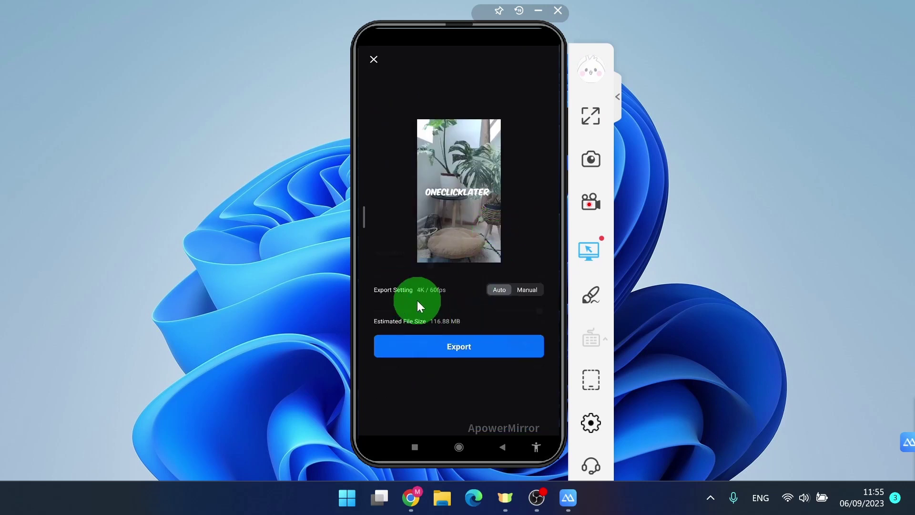
click(526, 291)
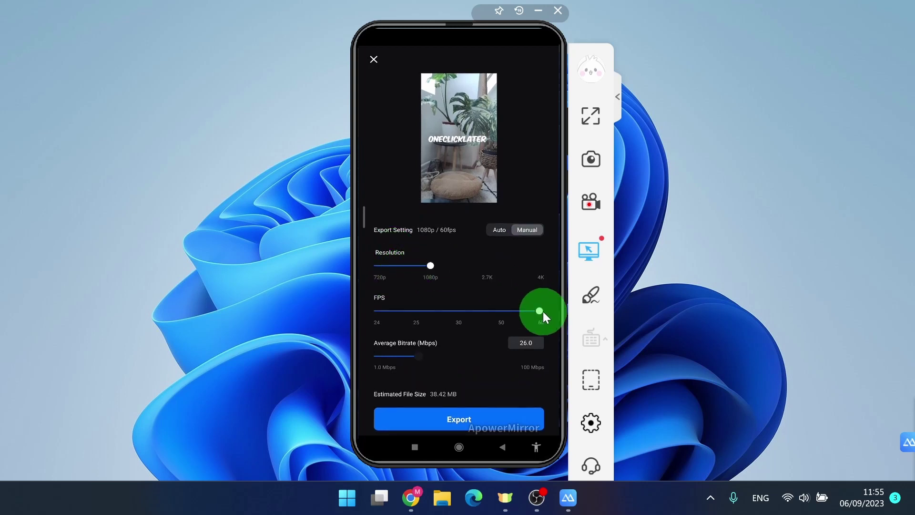
click(465, 422)
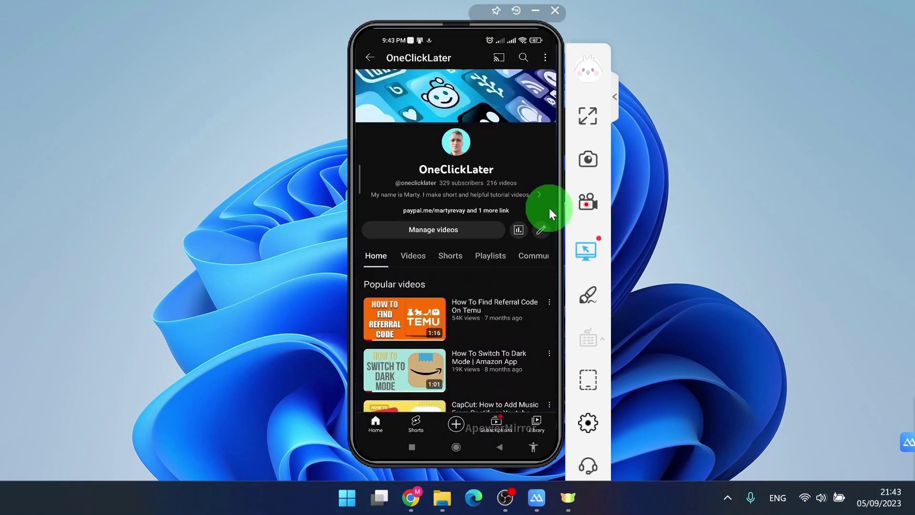
scroll(549, 208, down, 3)
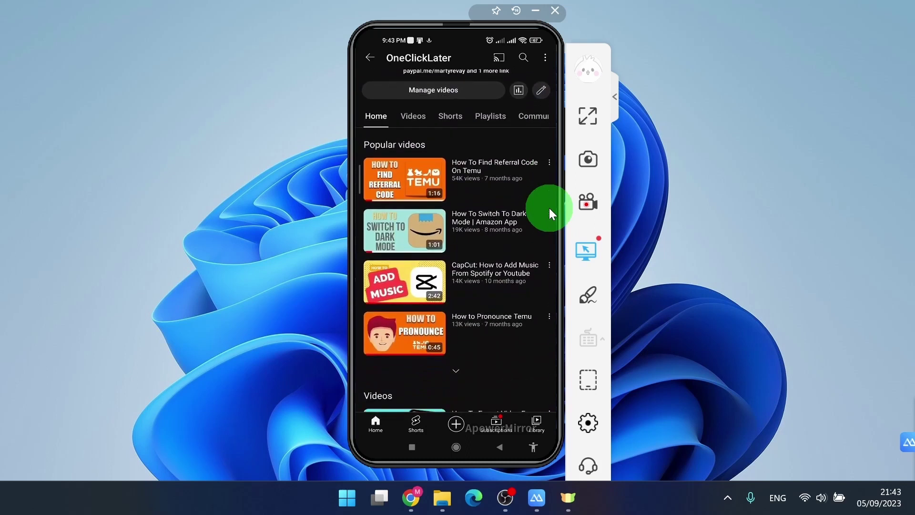
scroll(549, 209, up, 3)
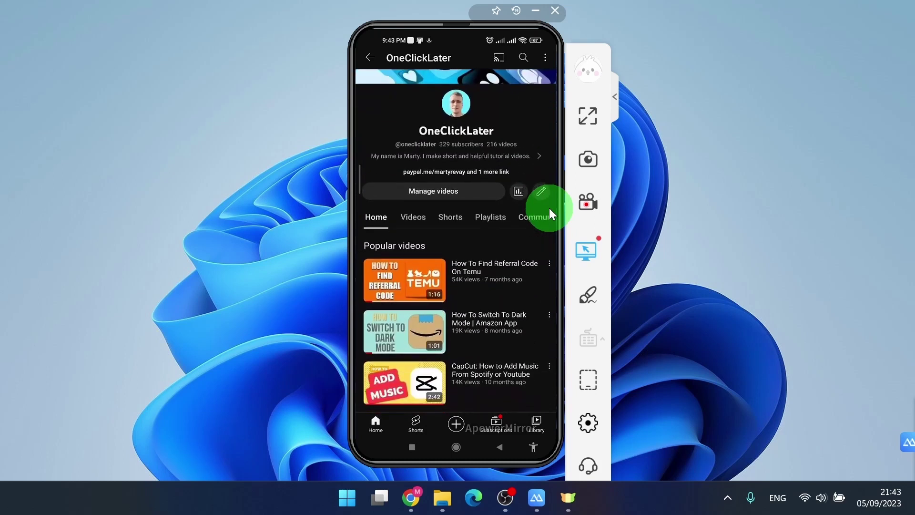